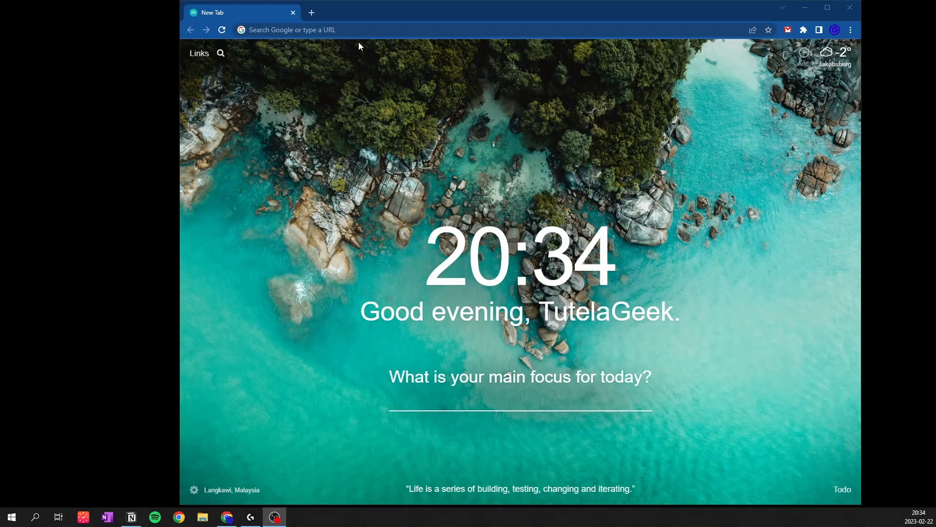
Search the web for "greenshot" and open the official Greenshot site, getgreenshot.org.
left_click(345, 24)
type("greenshot")
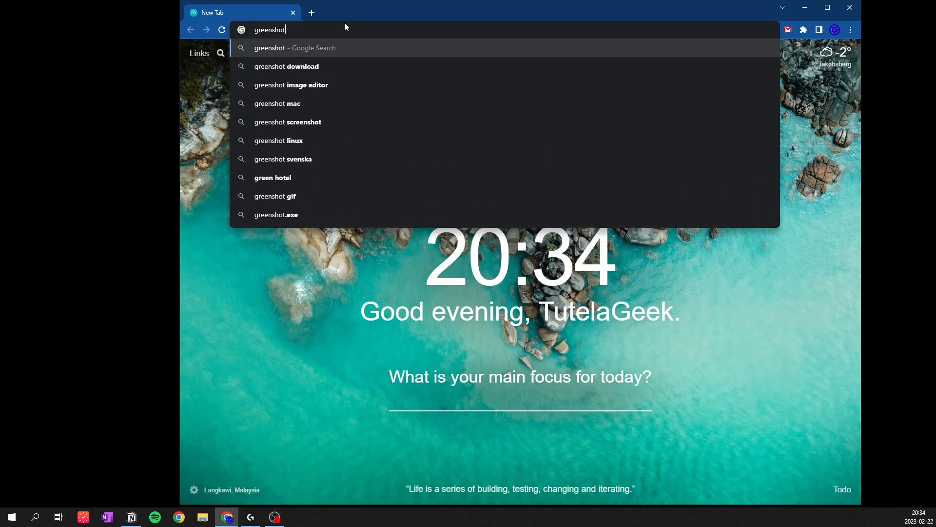
key("Return")
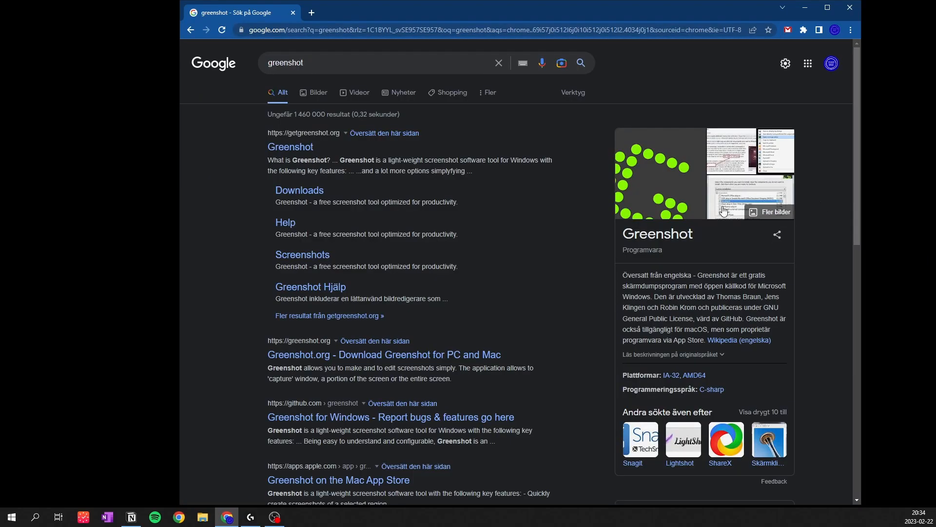
left_click(280, 147)
left_click(634, 384)
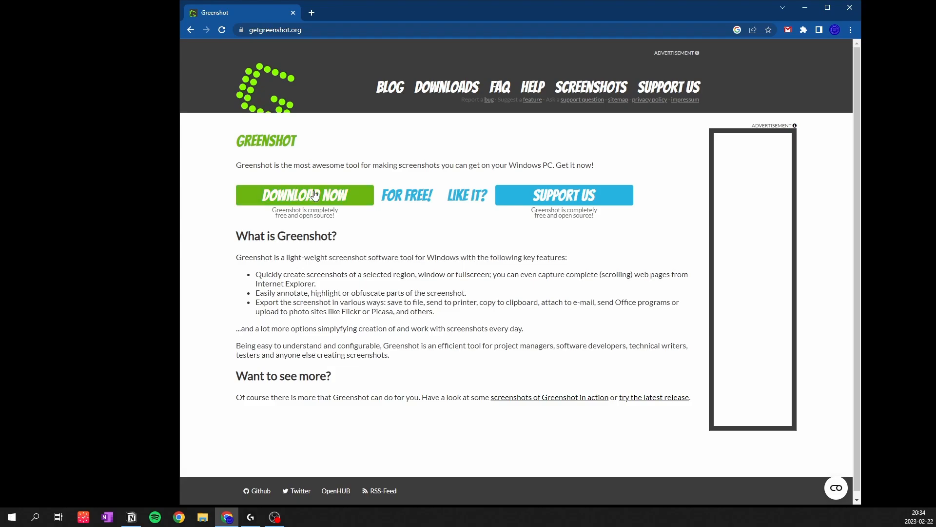
Download the latest stable Windows release of Greenshot from the site's downloads page and launch the installer.
left_click(292, 202)
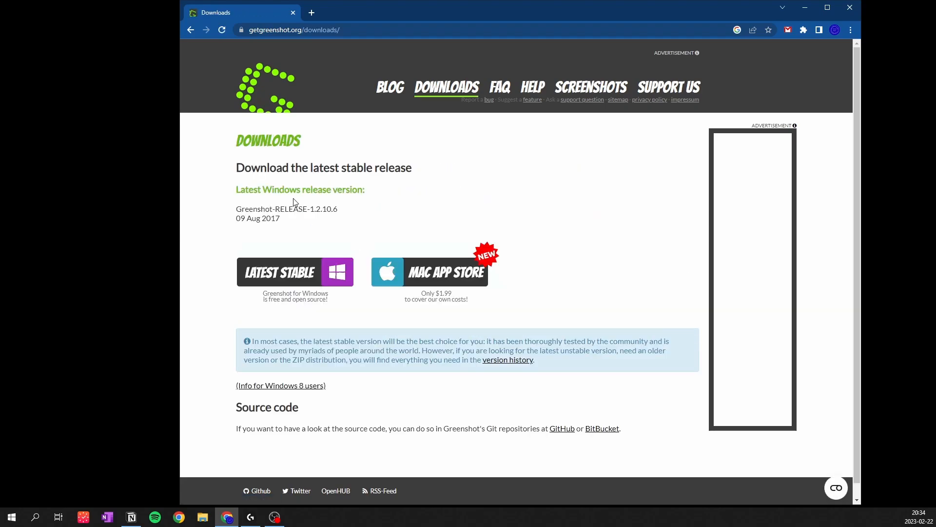
left_click(320, 276)
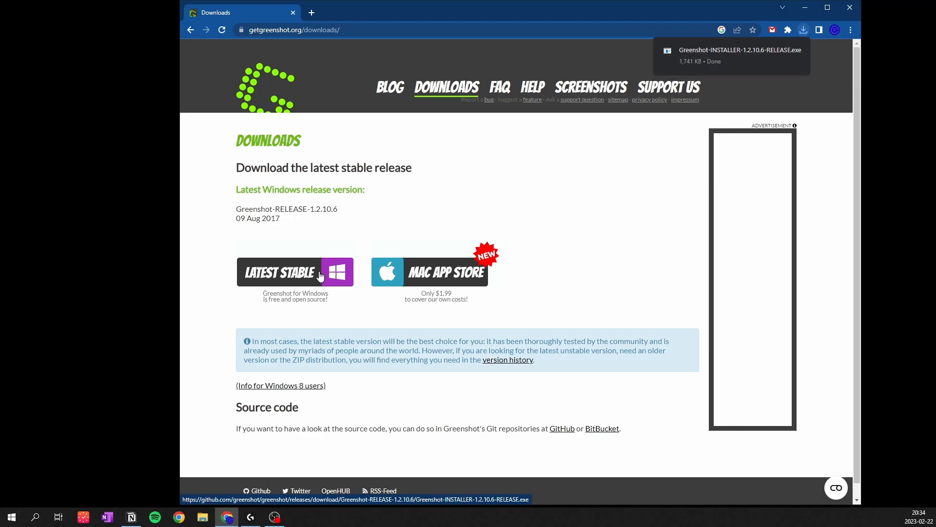
left_click(508, 290)
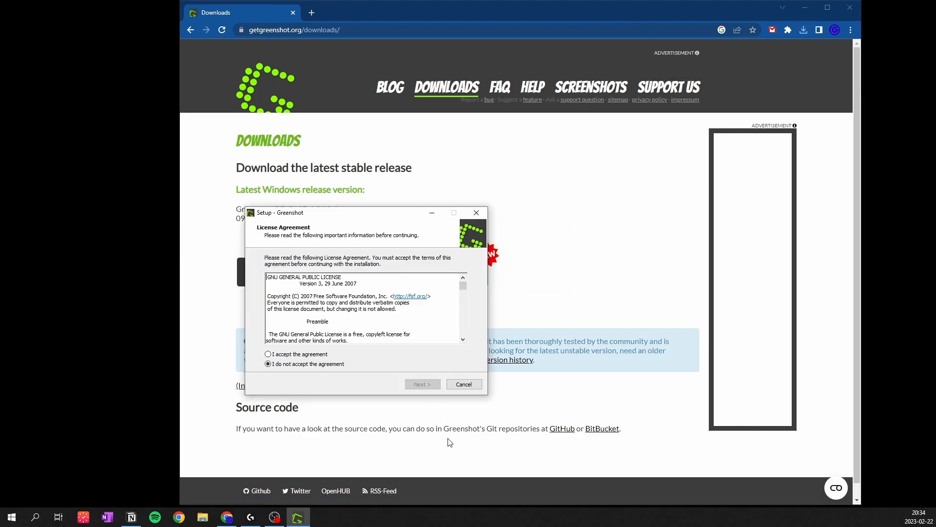
Accept the Greenshot licence agreement and continue to the destination folder selection.
left_click(303, 354)
left_click(423, 384)
left_click(436, 387)
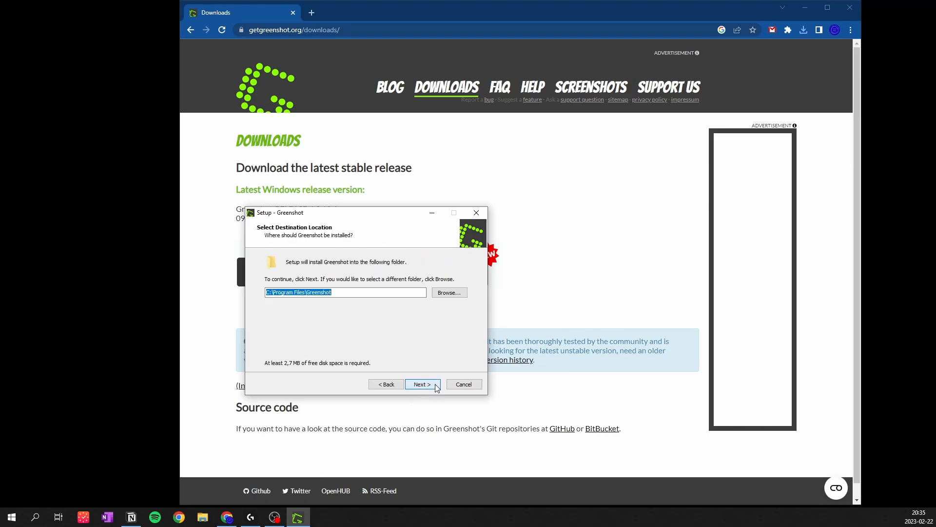
Set the installation folder to D:\Programs\Greenshot and continue to the component selection.
type("D:\\Programs\\Greenshot")
key("Tab")
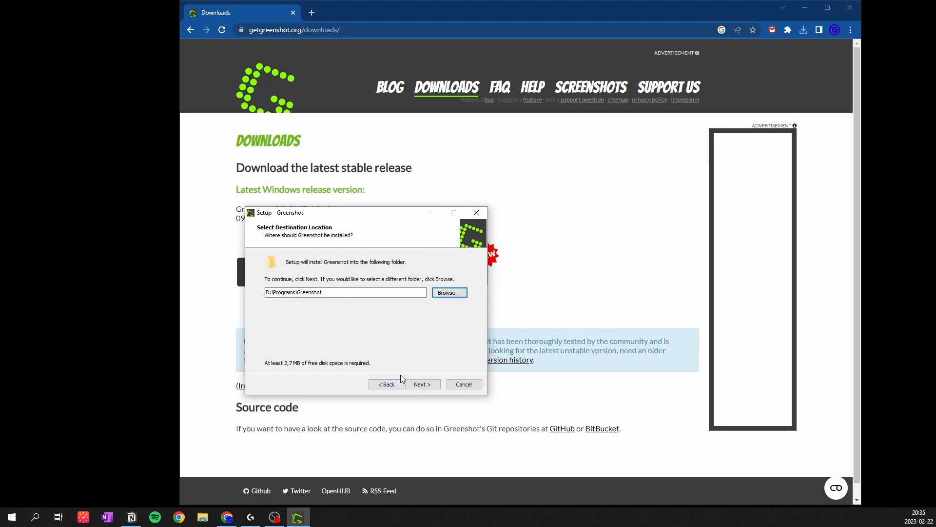
left_click(429, 386)
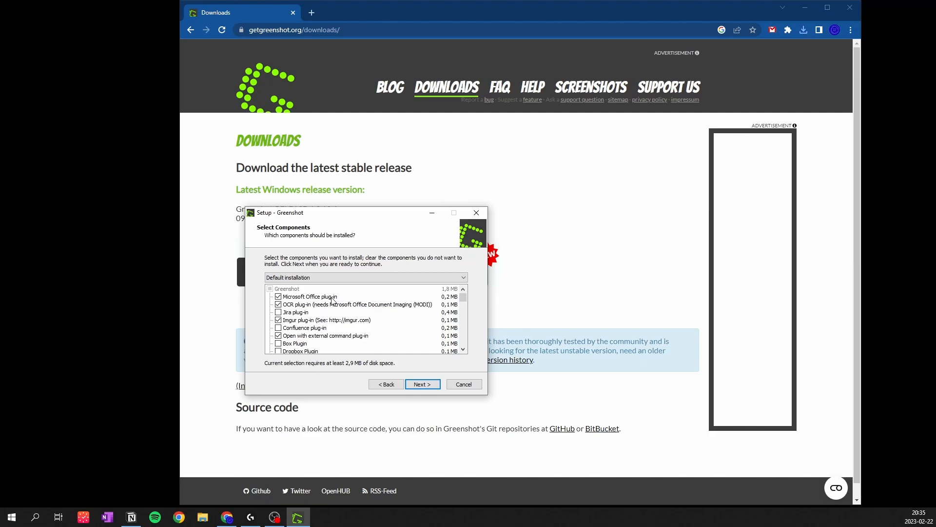
Review the components, keep the default installation, and continue with the default Start Menu folder.
scroll(391, 337, "down", 1)
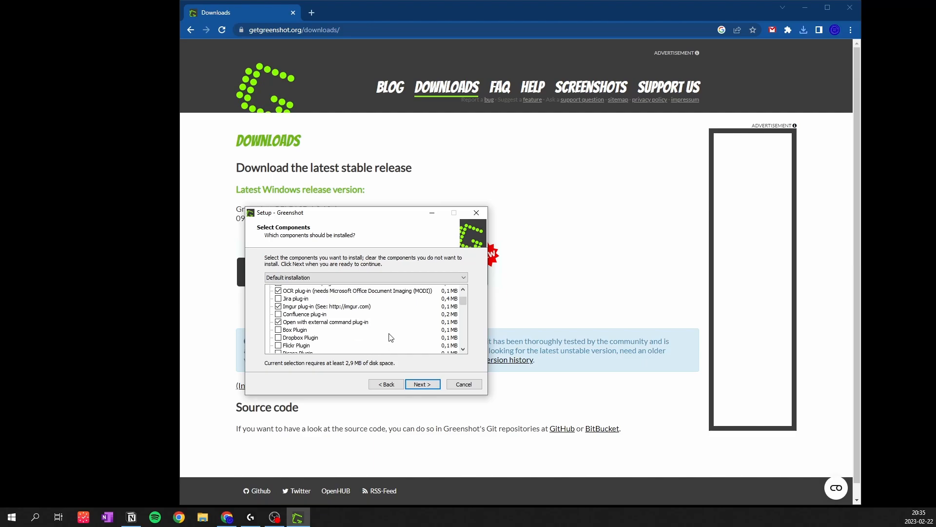
scroll(392, 337, "down", 7)
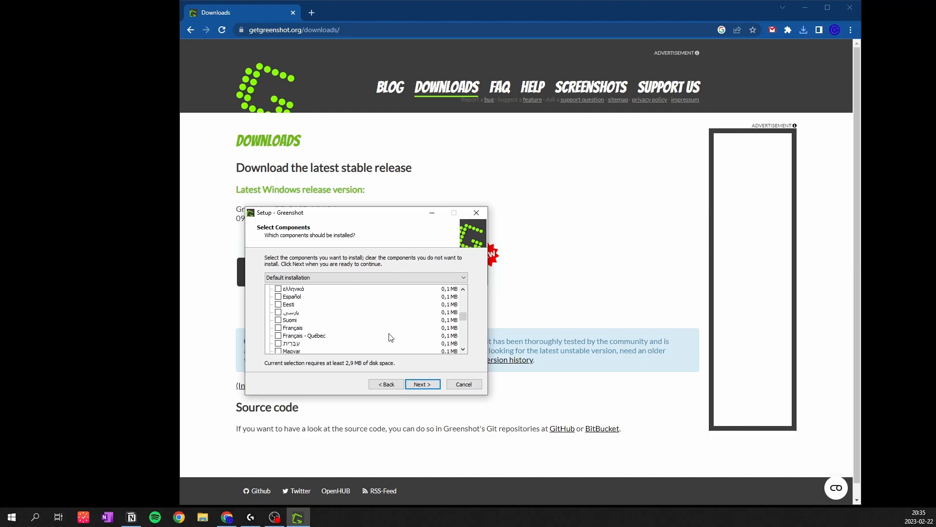
scroll(385, 337, "up", 9)
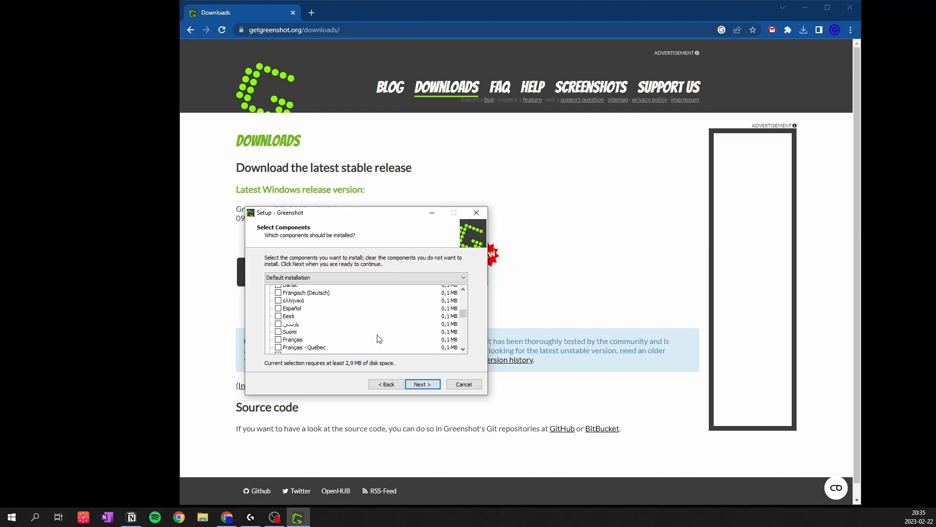
left_click(430, 389)
left_click(422, 384)
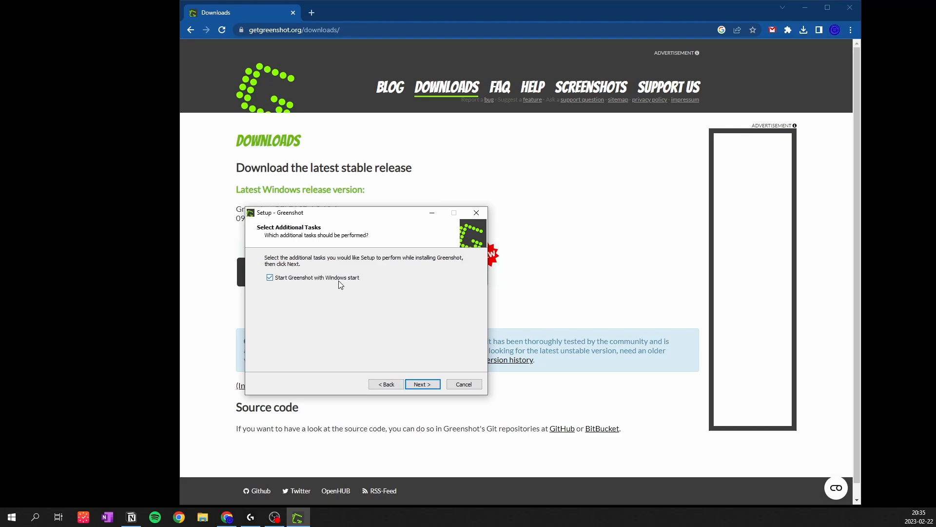
Keep Greenshot starting with Windows, install it, and finish the setup with Start Greenshot enabled.
left_click(432, 389)
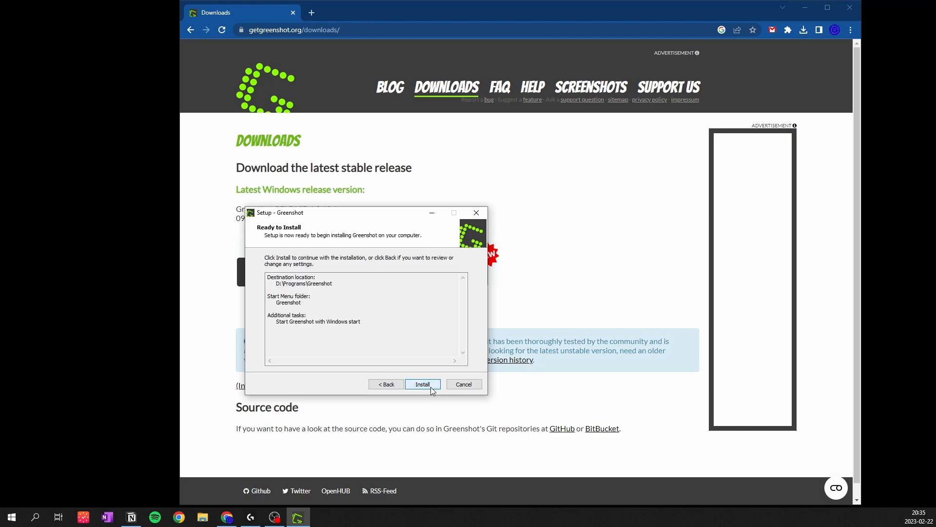
left_click(432, 387)
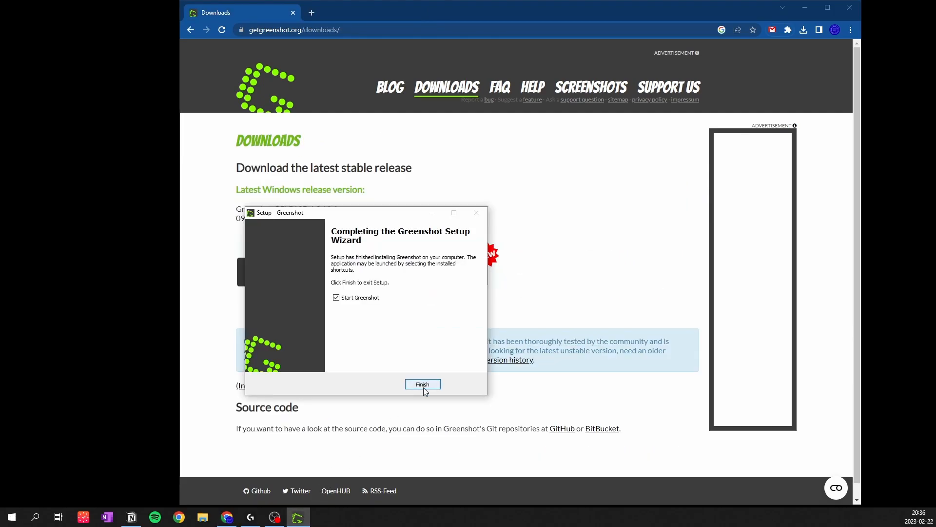
left_click(422, 386)
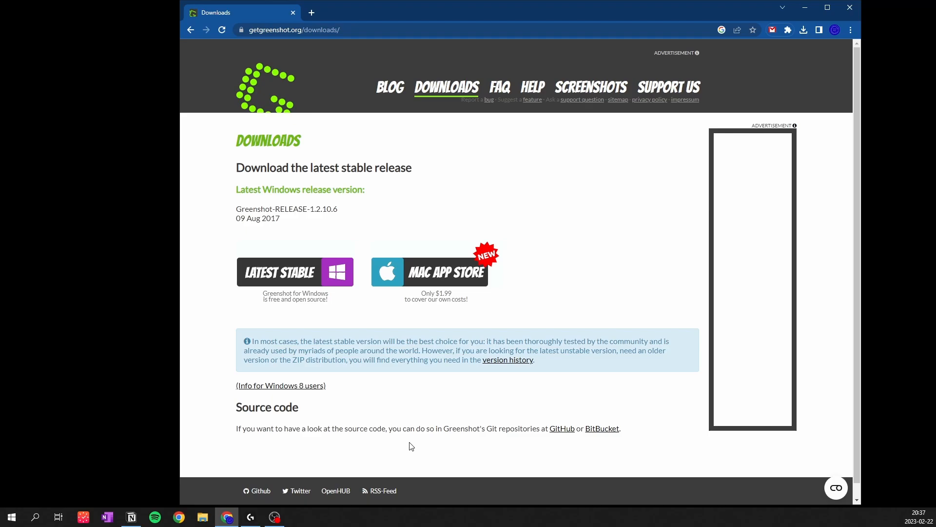
Capture a region of about 573 x 403 pixels around the page's Downloads section and open it in the Greenshot image editor.
key("Print")
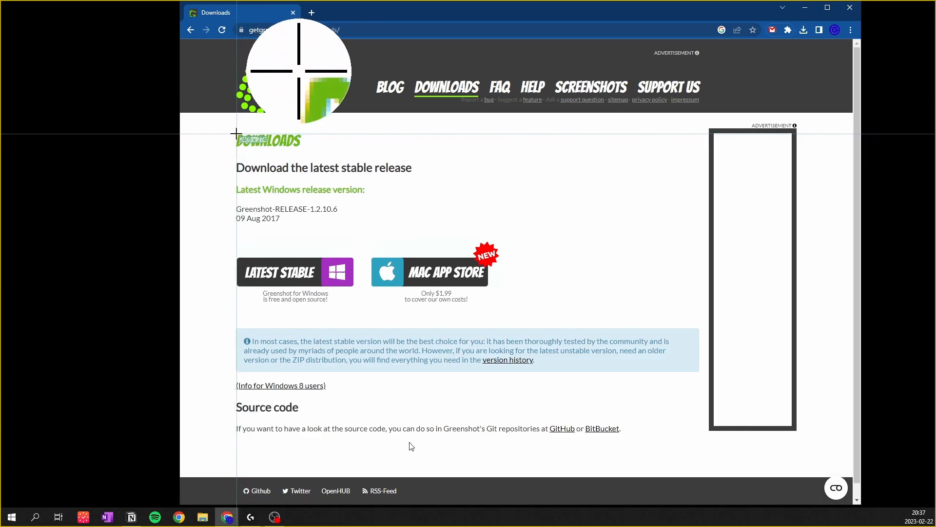
left_click_drag(231, 128, 510, 324)
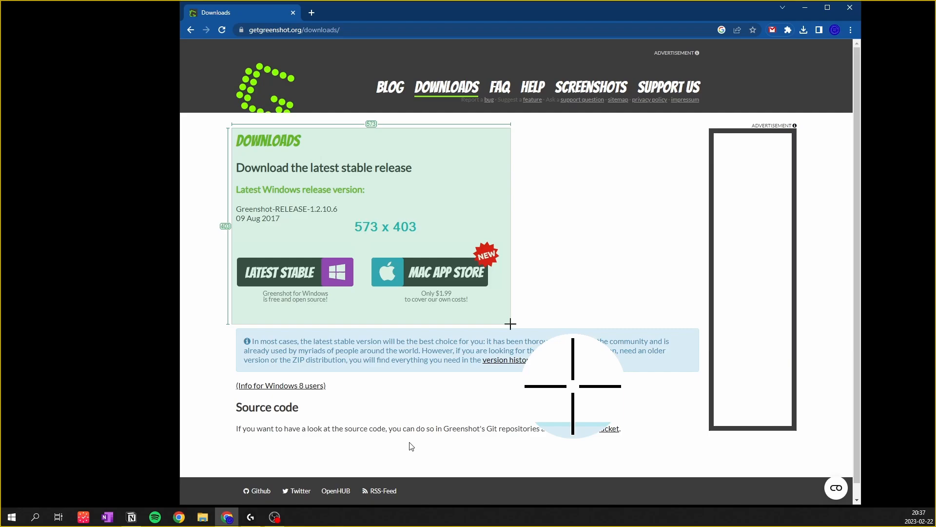
left_click_drag(511, 324, 511, 324)
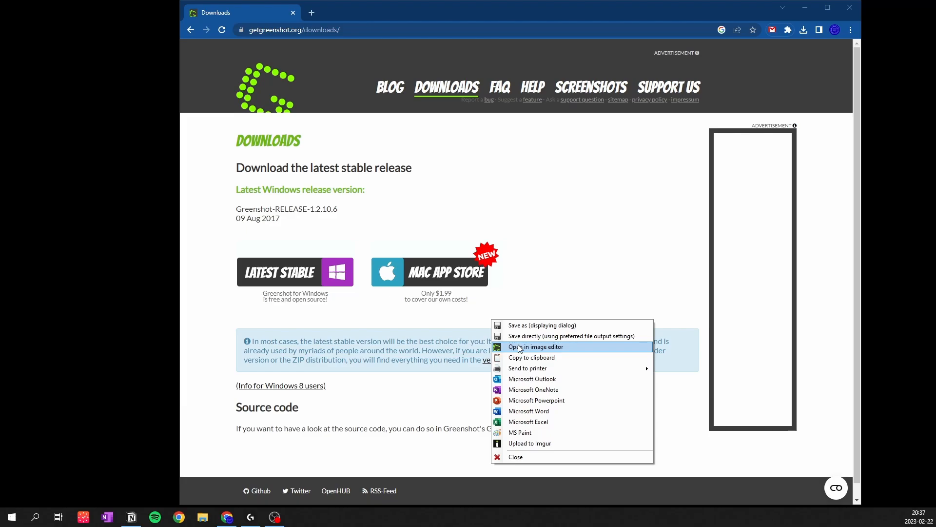
left_click(516, 348)
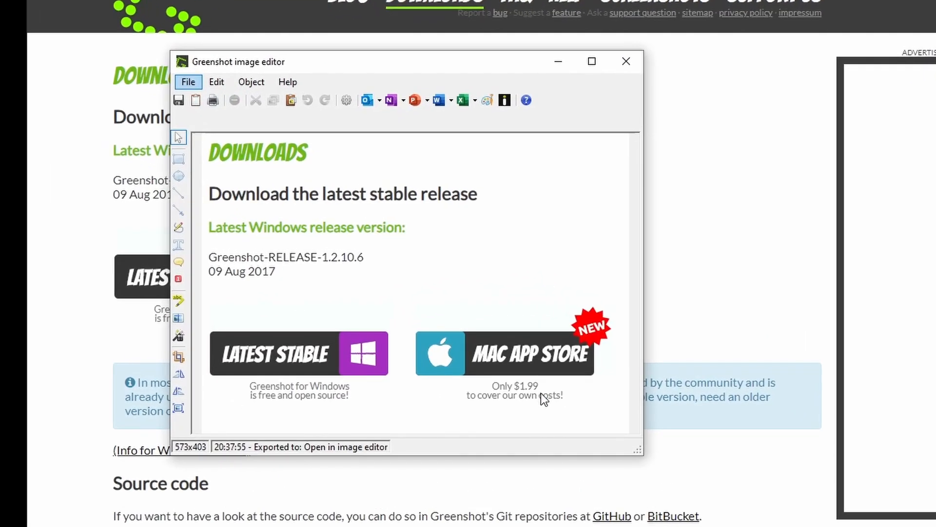
left_click_drag(420, 60, 279, 9)
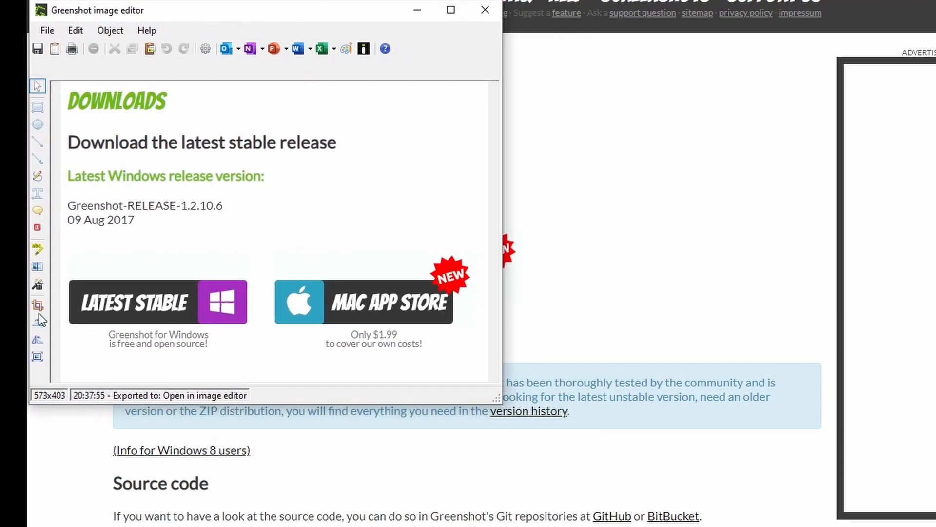
left_click(37, 306)
left_click_drag(65, 84, 473, 354)
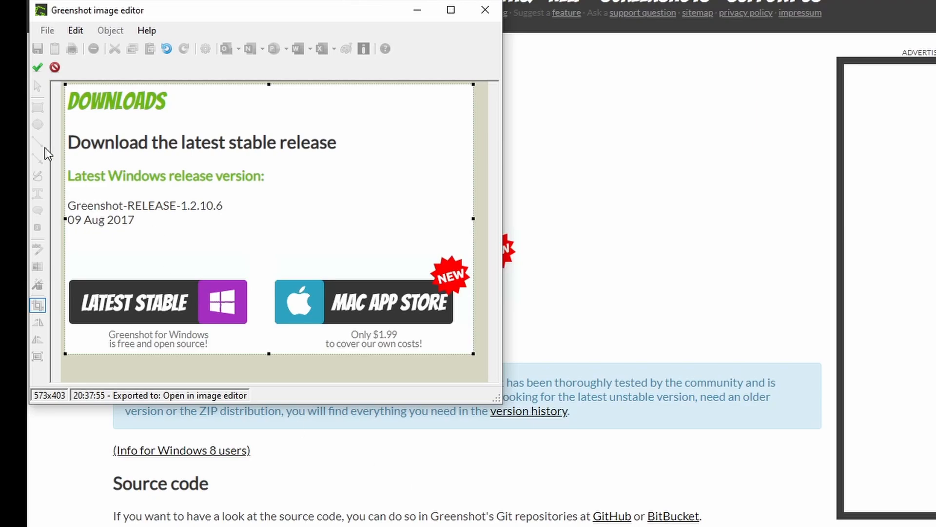
left_click(55, 69)
Draw a red rectangle around the "Download the latest stable release" heading and an arrow pointing to its upper right corner.
left_click(37, 107)
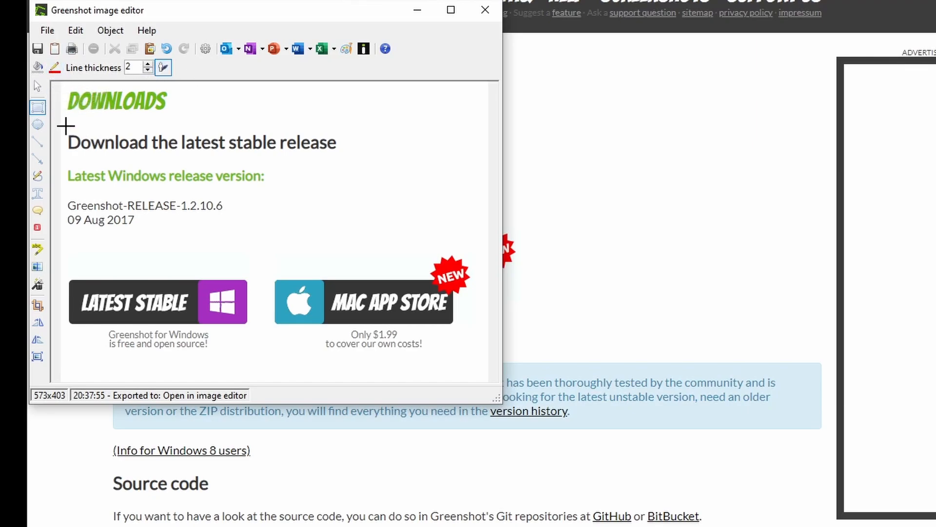
left_click_drag(65, 126, 342, 154)
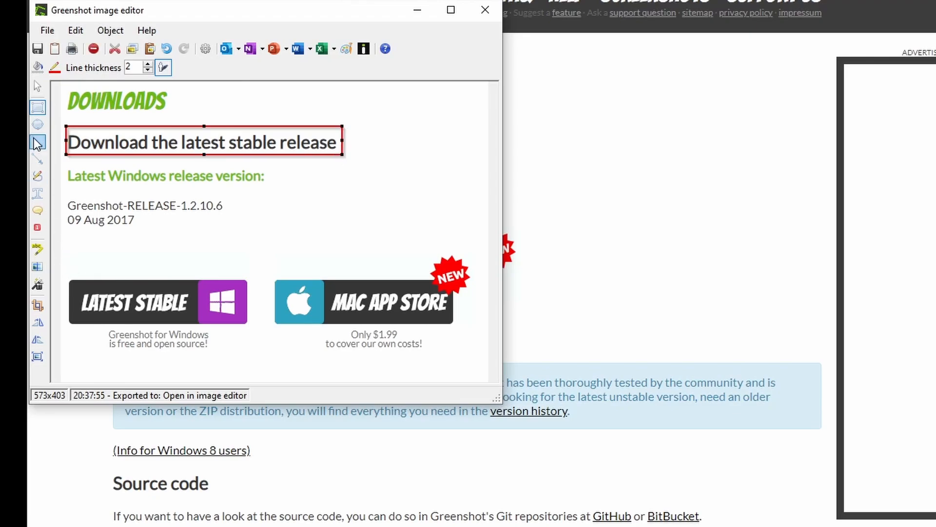
left_click(38, 159)
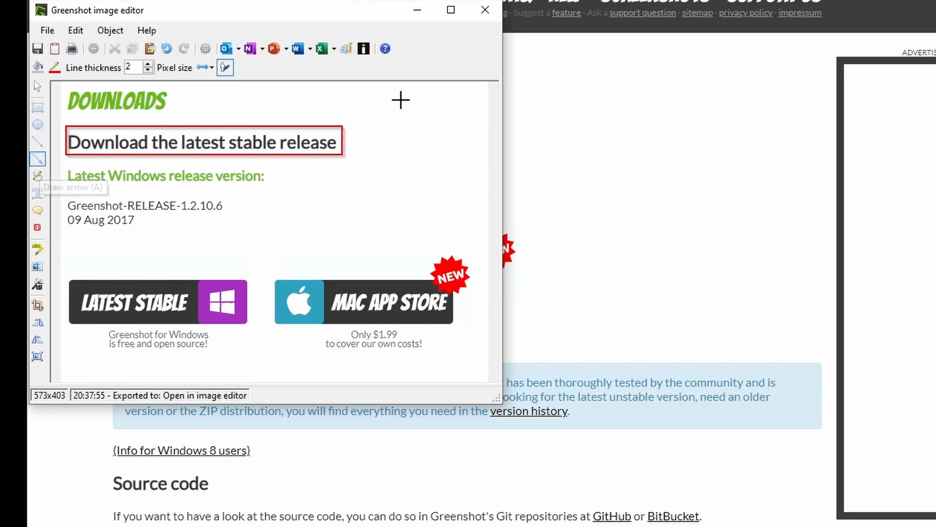
left_click_drag(450, 96, 341, 120)
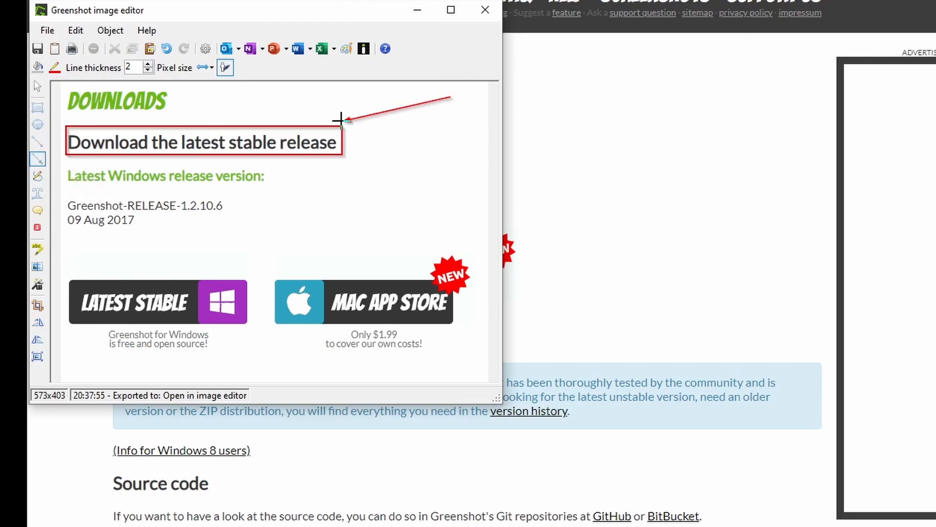
Draw a line from the red rectangle to the Mac App Store button and add a small "Hello" text box below the release date.
left_click(37, 143)
left_click_drag(344, 155, 392, 282)
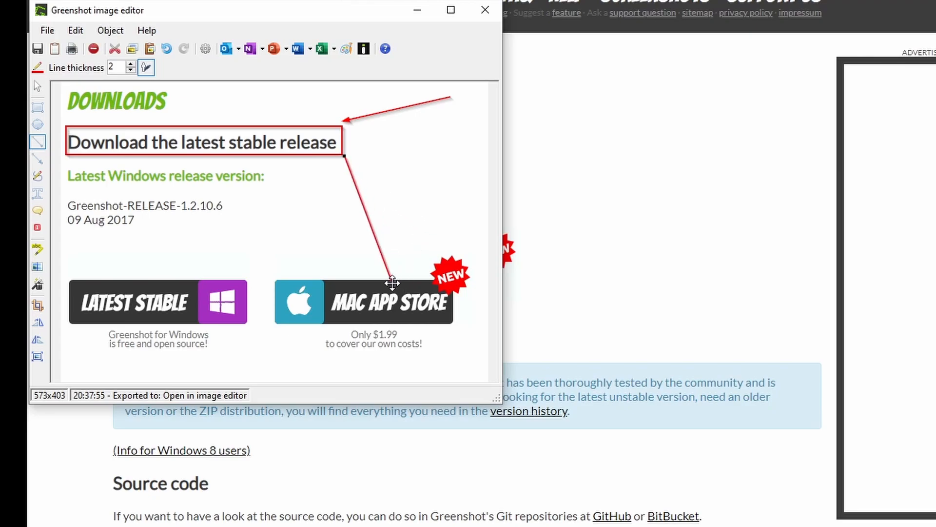
left_click(38, 194)
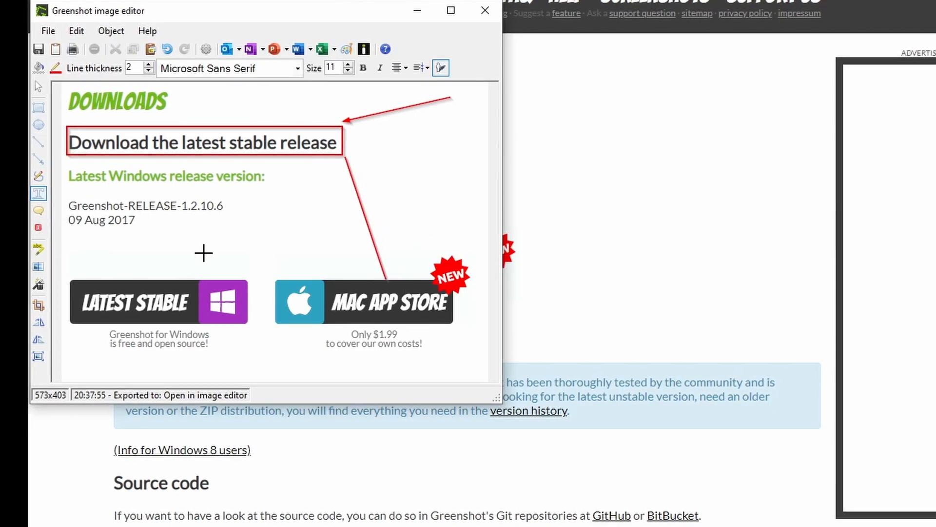
left_click_drag(182, 232, 202, 252)
type("Hello")
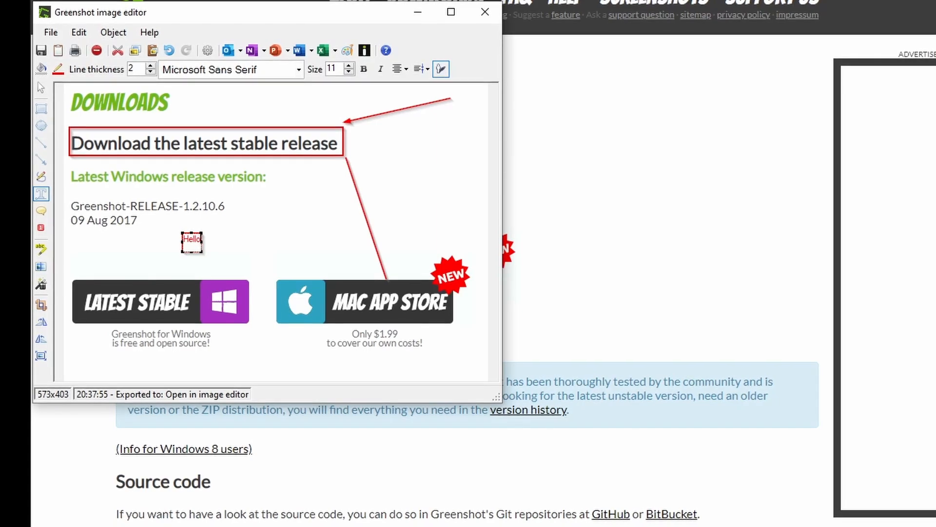
Add a speech bubble reading "Hello There" to the right of the release date, wide enough for one line of text.
left_click(41, 211)
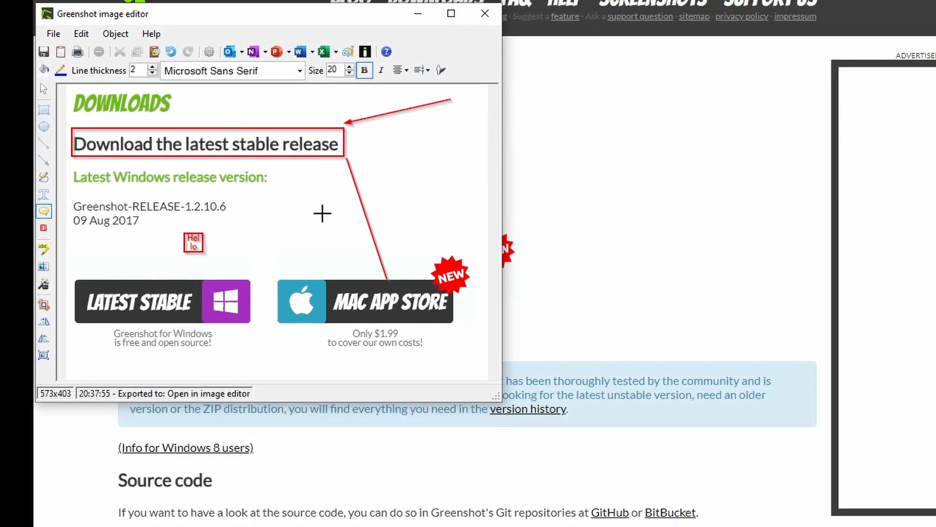
left_click_drag(322, 213, 344, 233)
type("H")
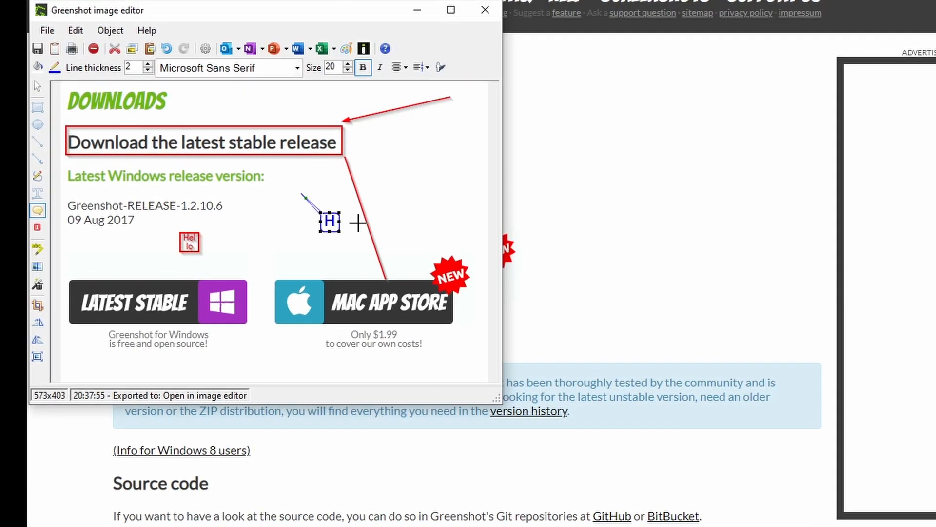
type("ello There")
mouse_move(438, 224)
left_mouse_down()
mouse_move(390, 224)
mouse_move(429, 224)
left_mouse_up()
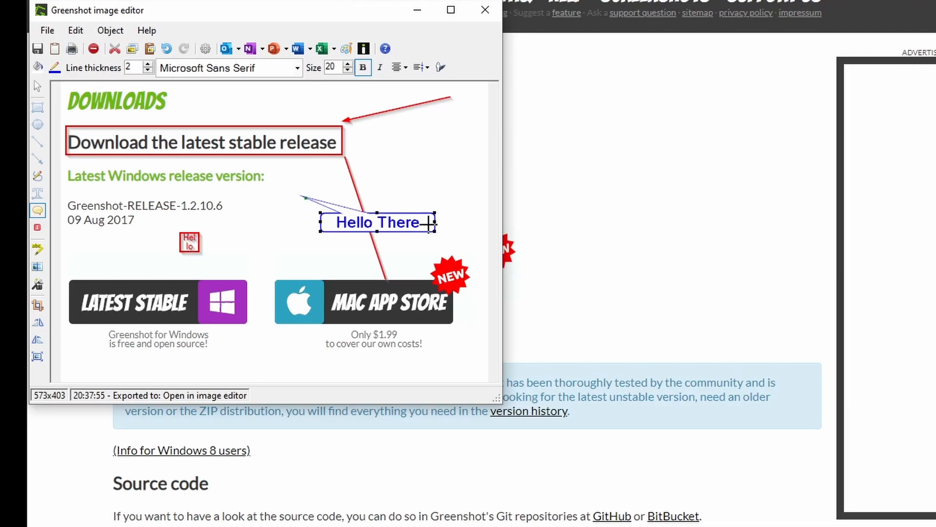
Move the speech bubble up beside the "Latest Windows release version" line and point its tail just below the boxed heading.
left_click(387, 213)
left_click(389, 222)
left_click_drag(401, 221, 450, 173)
left_click_drag(303, 200, 305, 160)
Highlight the Greenshot release version and its date in yellow.
left_click(38, 266)
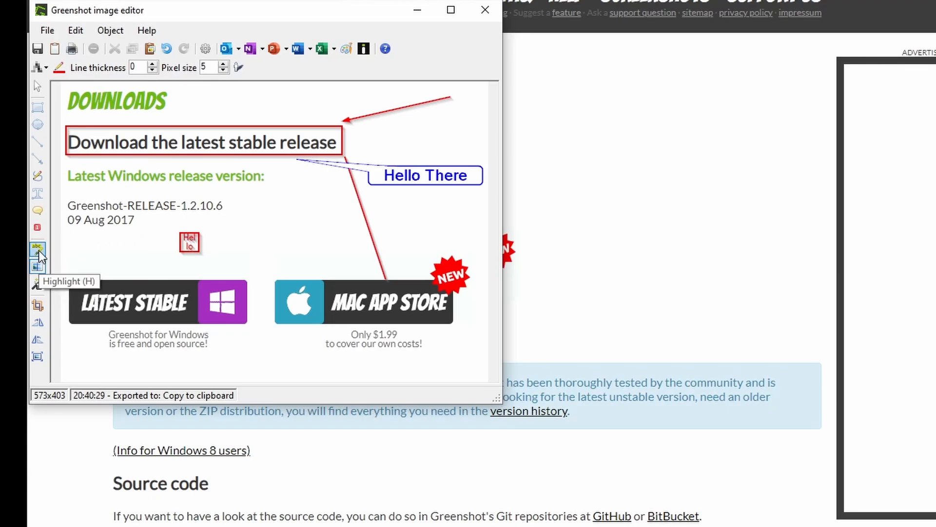
left_click(39, 250)
left_click_drag(70, 195, 241, 232)
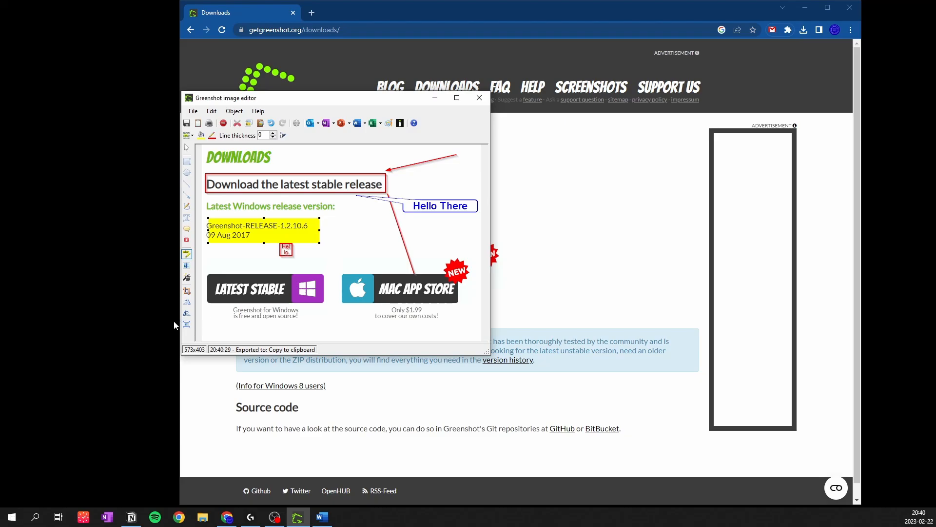
Open the image's resize settings and cancel them, and try rotating the image by 180 degrees and back upright.
left_click(186, 325)
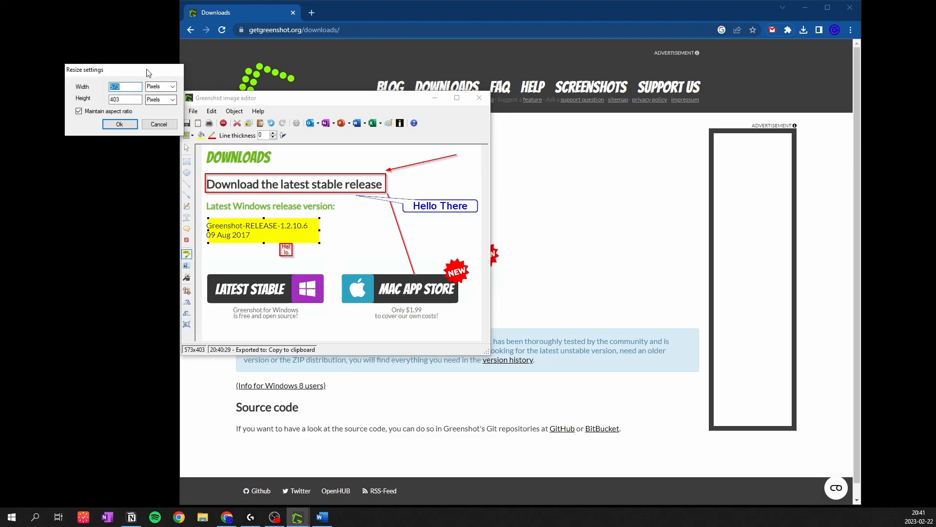
left_click(160, 125)
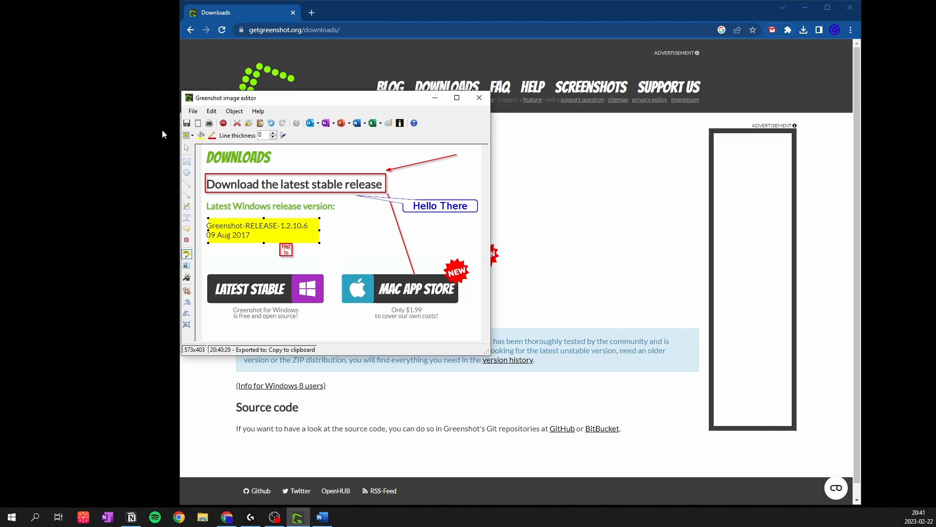
left_click(185, 305)
left_click(185, 305)
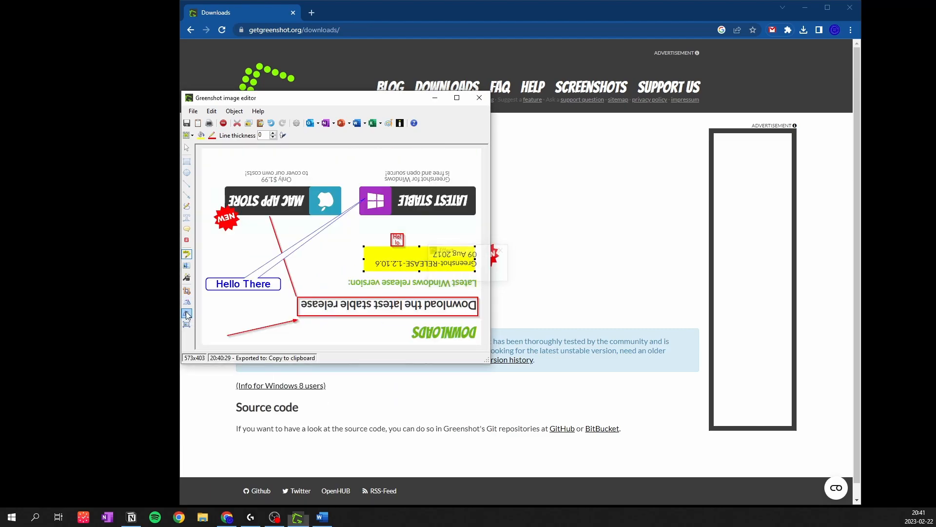
left_click(187, 314)
left_click(188, 316)
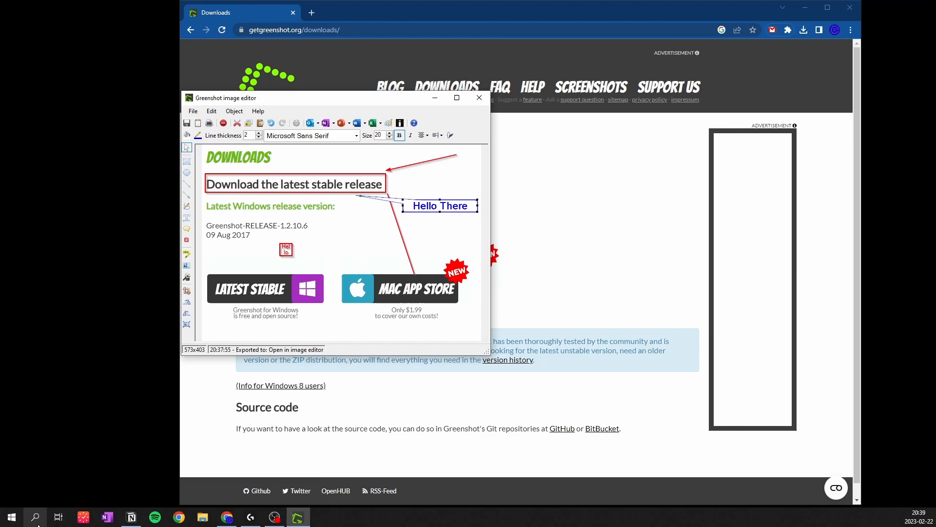
Switch to the Snipping Tool and capture a rectangular region covering the page header and most of the Greenshot editor.
left_click(34, 517)
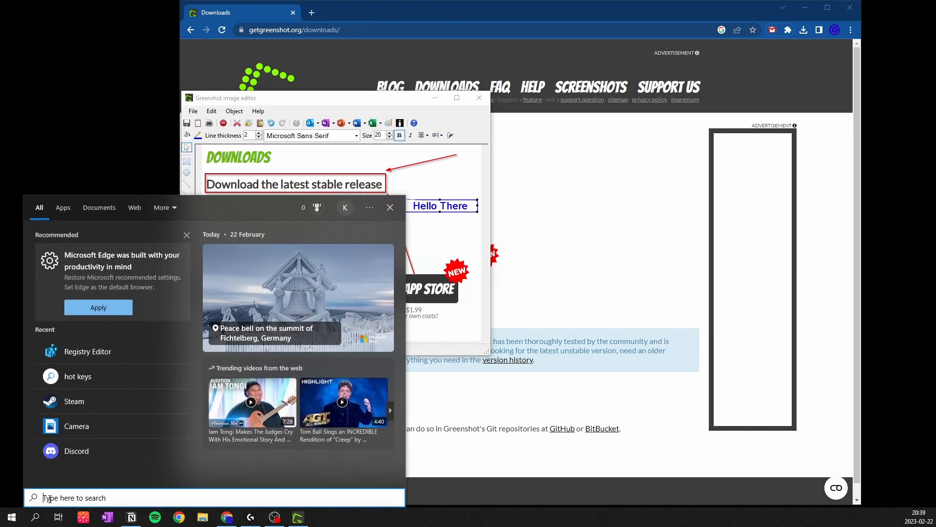
type("snip")
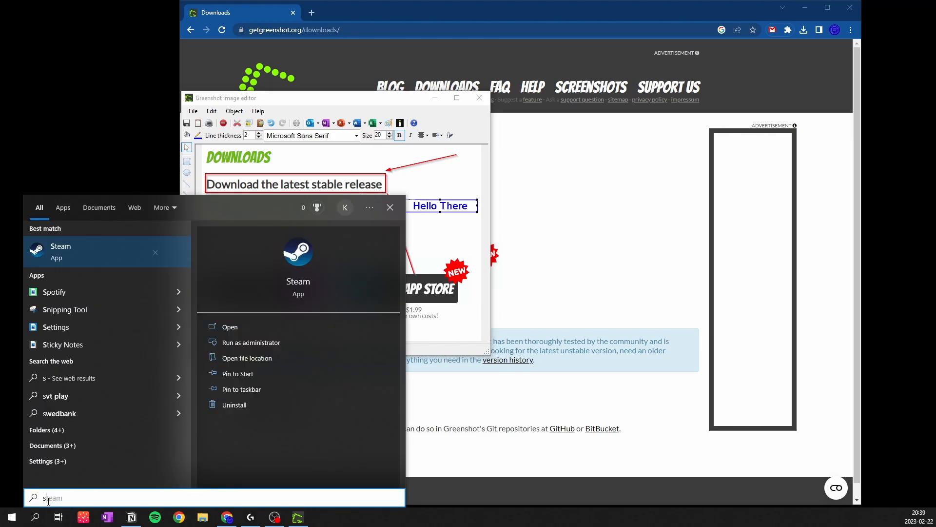
key("Return")
left_click(621, 236)
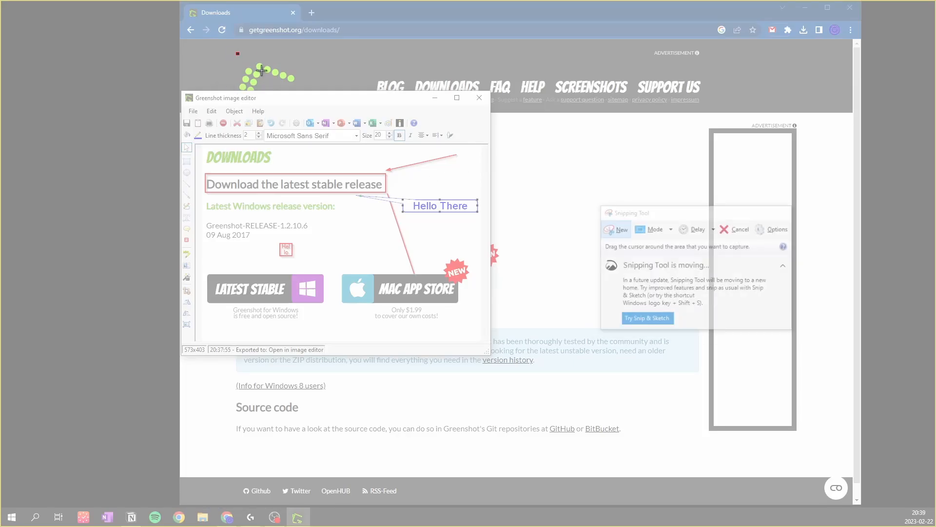
left_click_drag(237, 52, 535, 283)
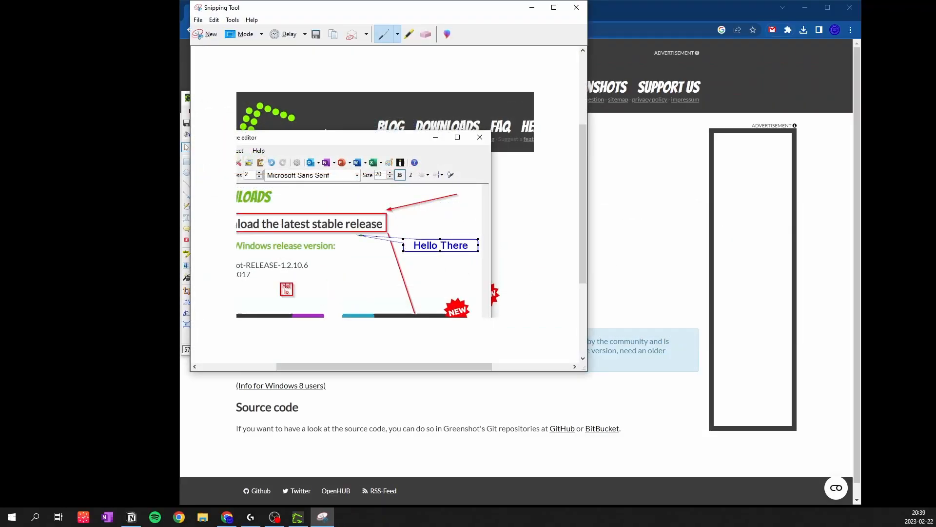
Choose the Red Pen for marking up the snip and close the Snipping Tool.
left_click(398, 34)
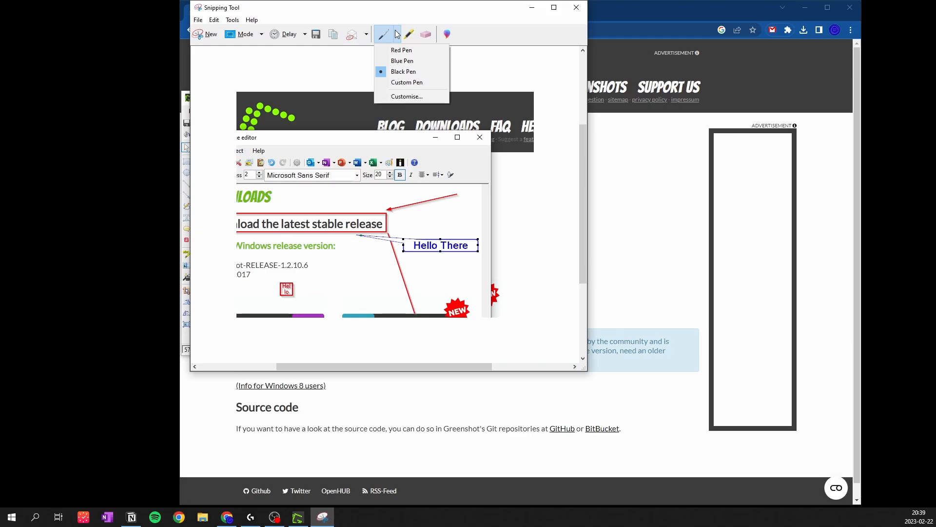
left_click(393, 49)
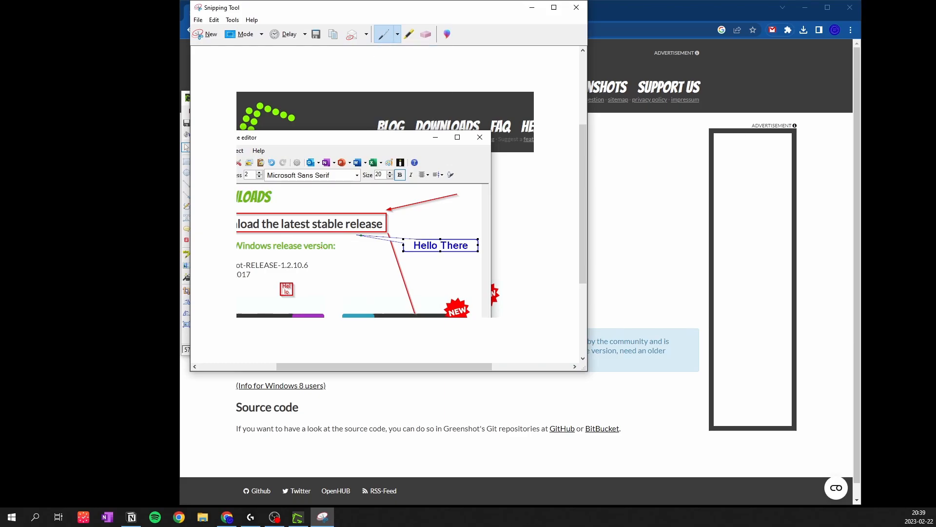
left_click(577, 8)
left_click(430, 197)
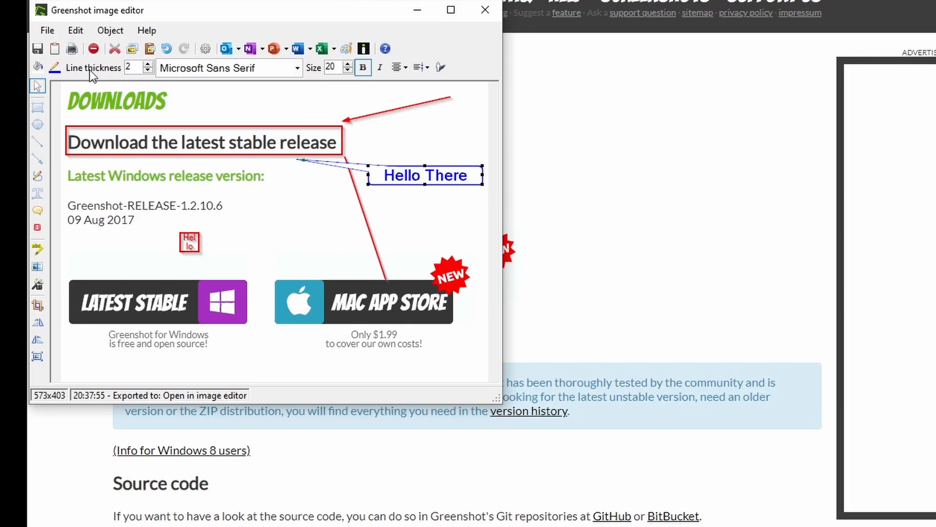
Copy the annotated Greenshot image to the clipboard and paste it into a new blank Word document.
left_click(54, 49)
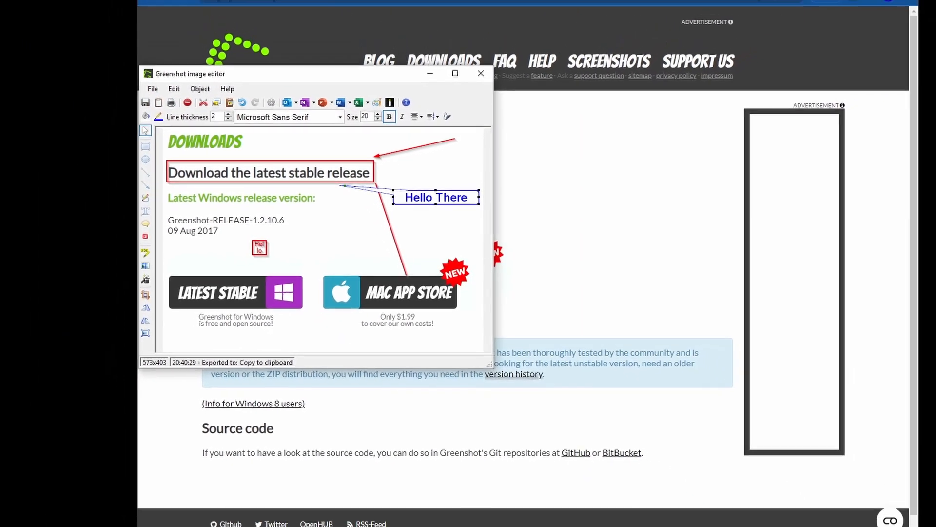
key("super")
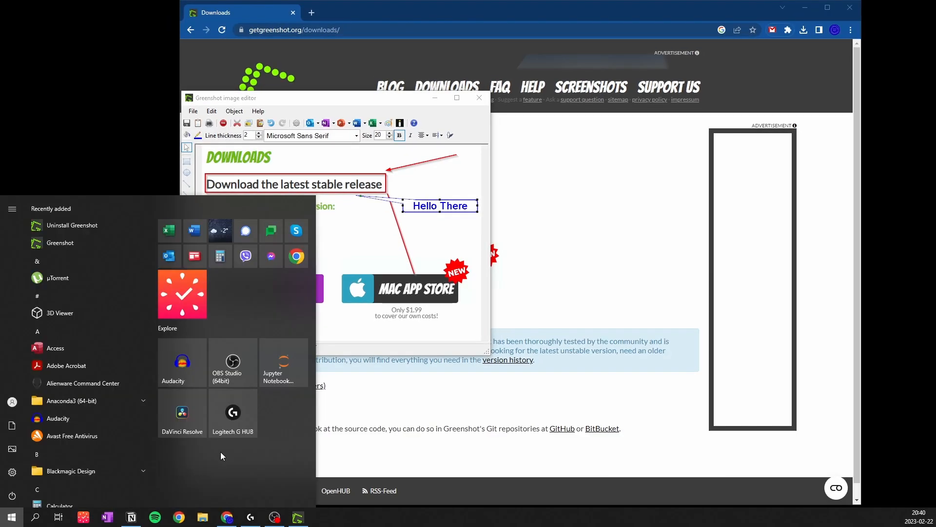
left_click(194, 231)
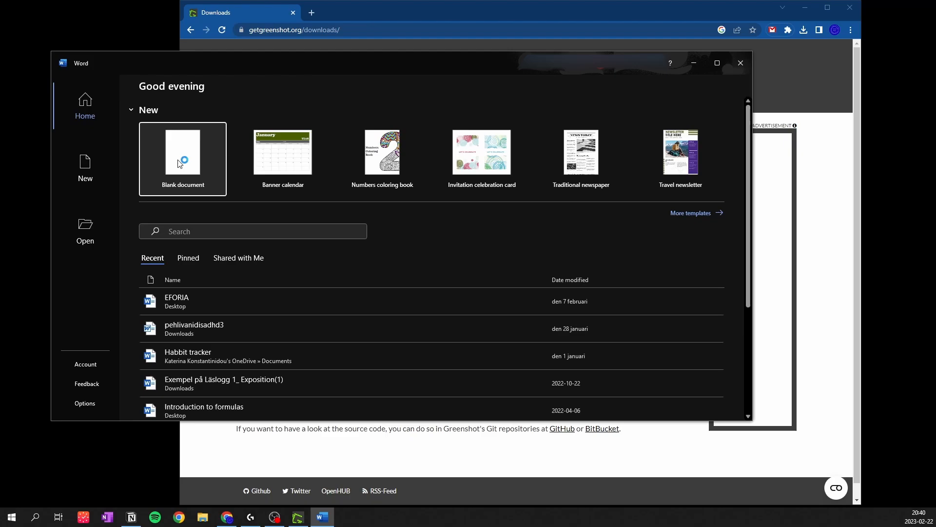
left_click(180, 161)
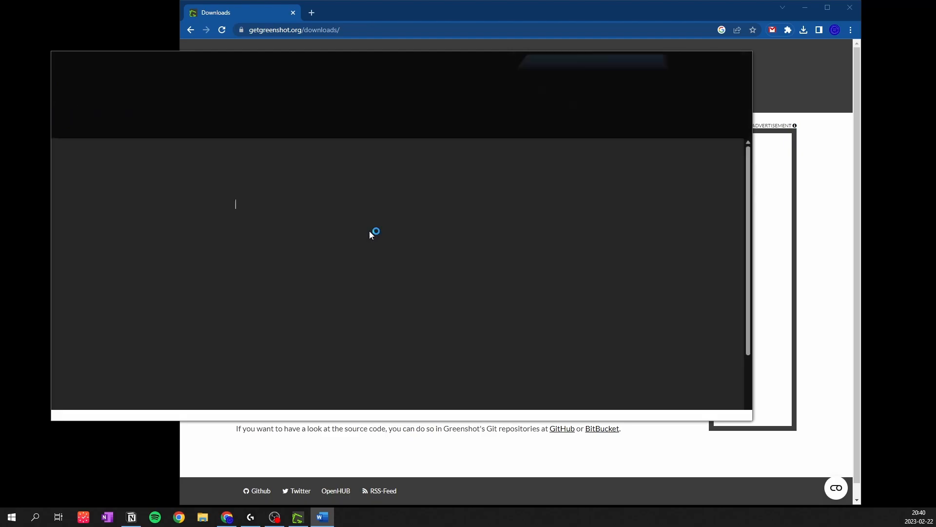
key("ctrl+v")
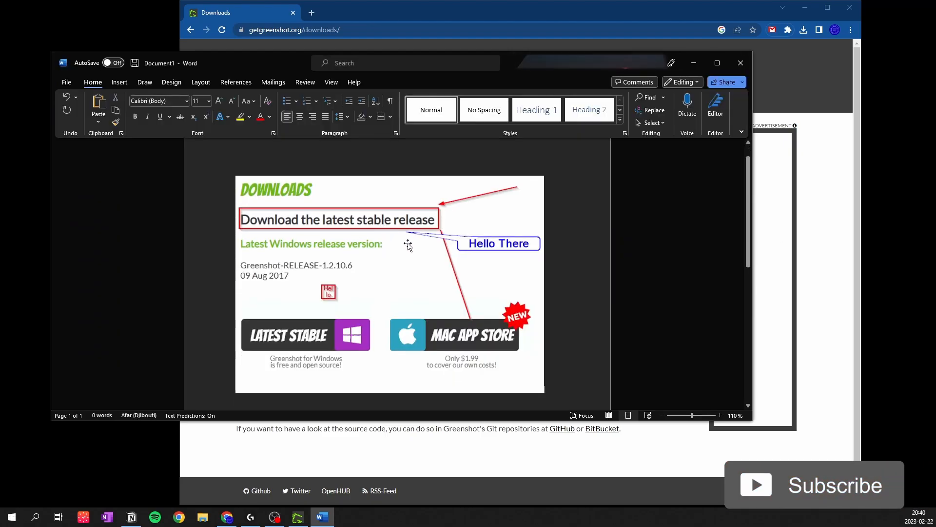
Shrink the pasted picture proportionally to about half its width and minimize Word.
left_click(541, 389)
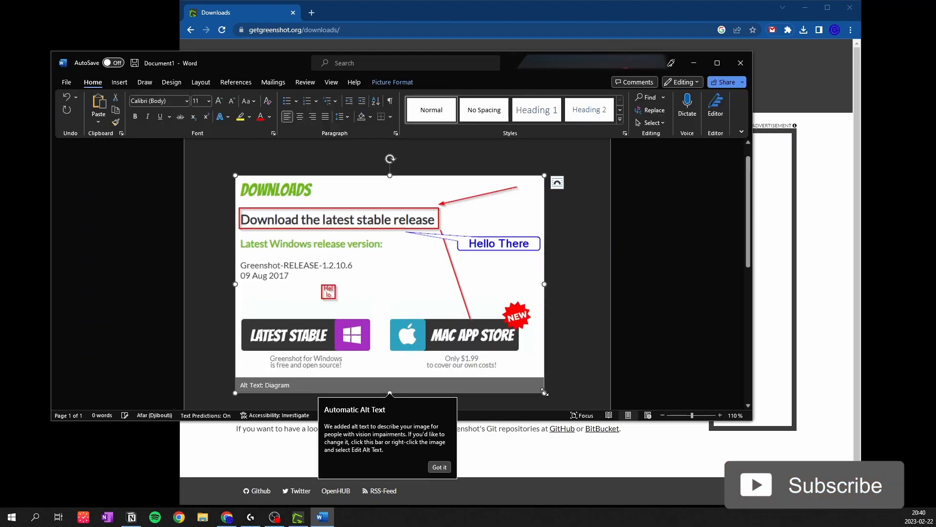
left_click_drag(544, 392, 385, 280)
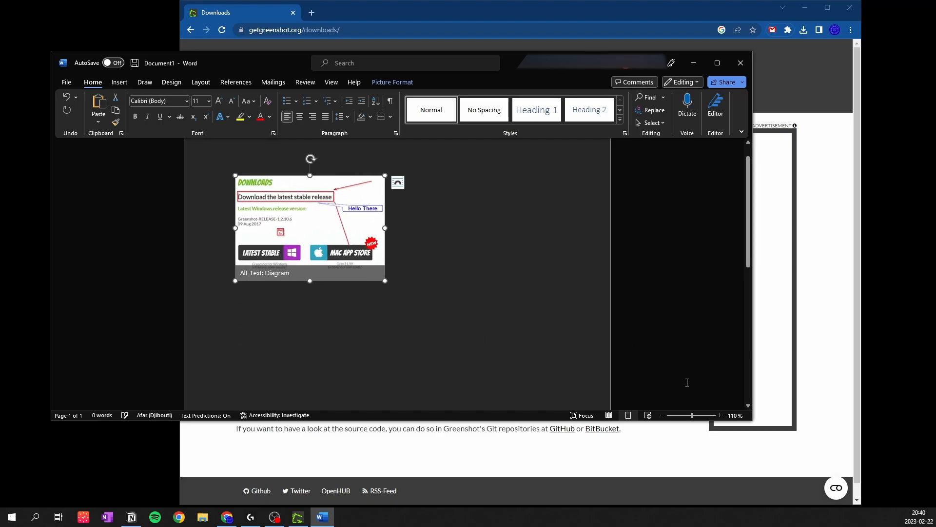
left_click(694, 63)
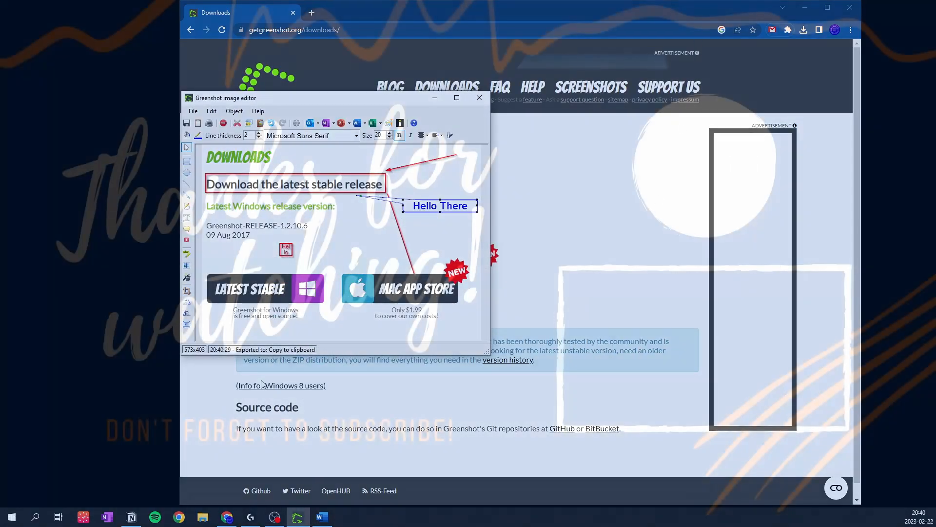